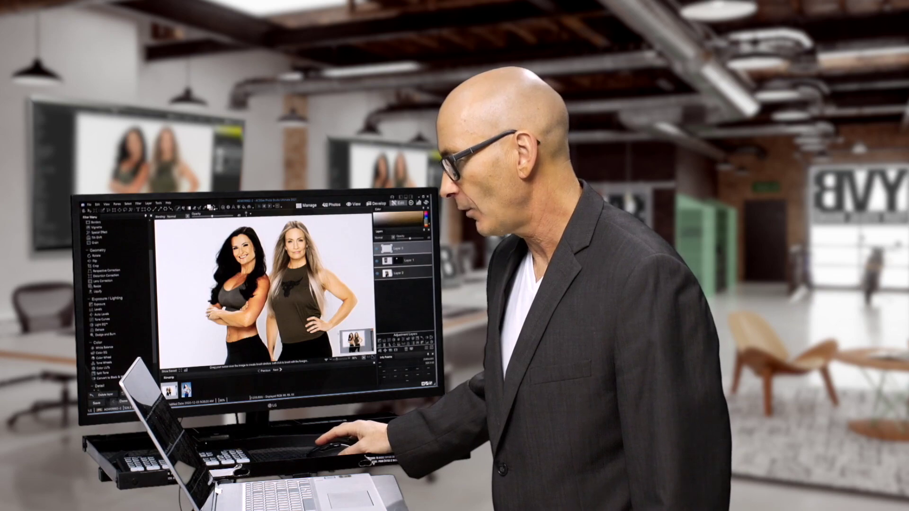
# Compare the dark-haired woman's face before and after retouching by hiding and showing Layer 1 and Layer 3
pyautogui.scroll(2, 312, 310)
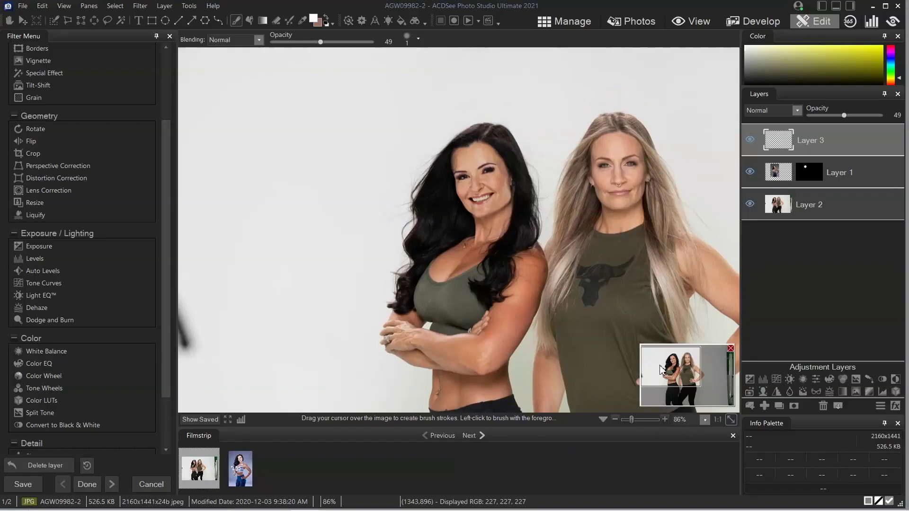
pyautogui.moveTo(667, 374); pyautogui.dragTo(672, 375)
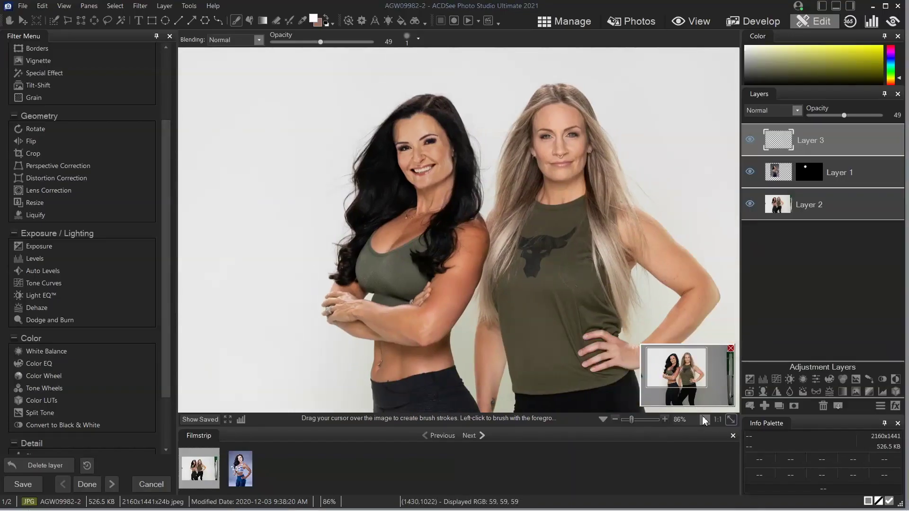
pyautogui.click(636, 422)
pyautogui.moveTo(682, 378); pyautogui.dragTo(687, 363)
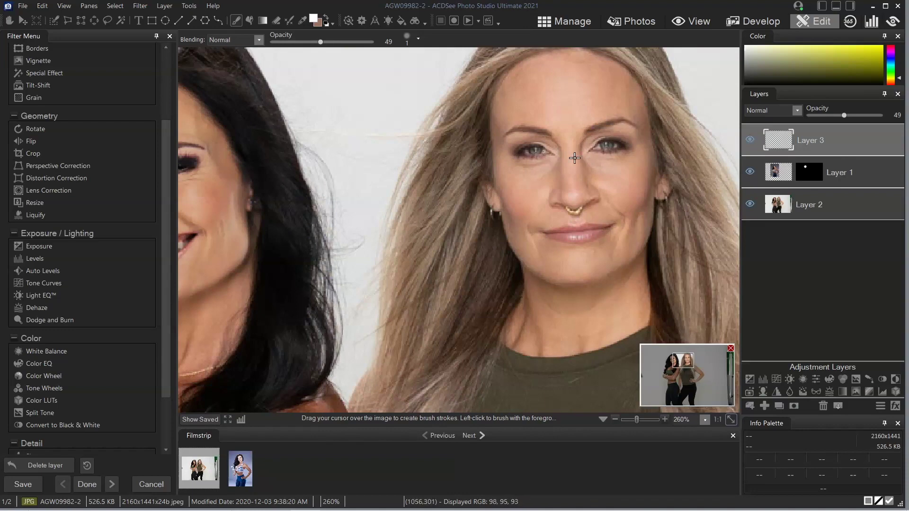
pyautogui.moveTo(689, 367); pyautogui.dragTo(682, 365)
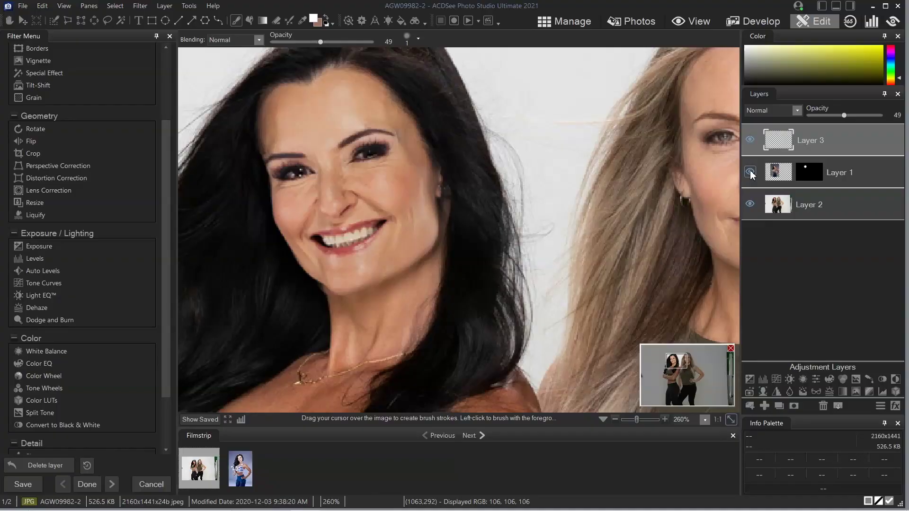
pyautogui.click(750, 172)
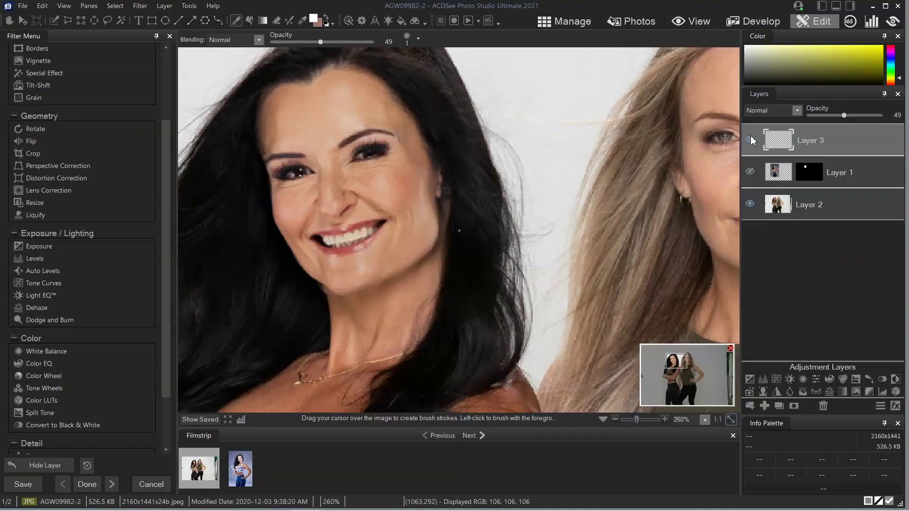
pyautogui.click(750, 140)
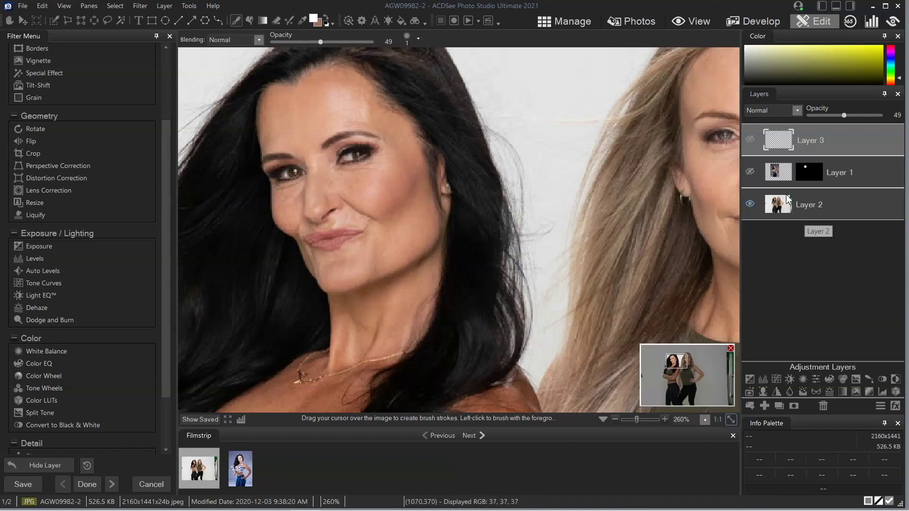
pyautogui.click(750, 172)
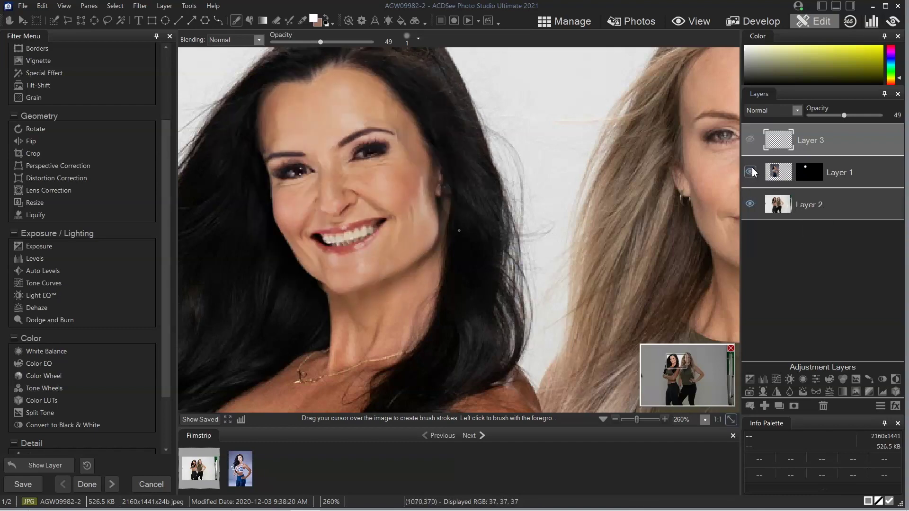
pyautogui.click(750, 139)
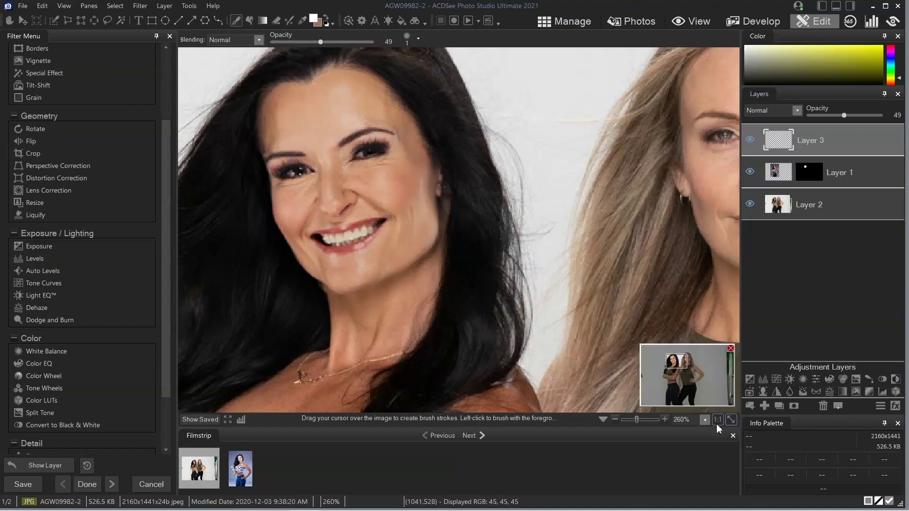
# Examine the two women at full size, then the dark-haired woman's face up close with Layer 3 toggled
pyautogui.click(718, 420)
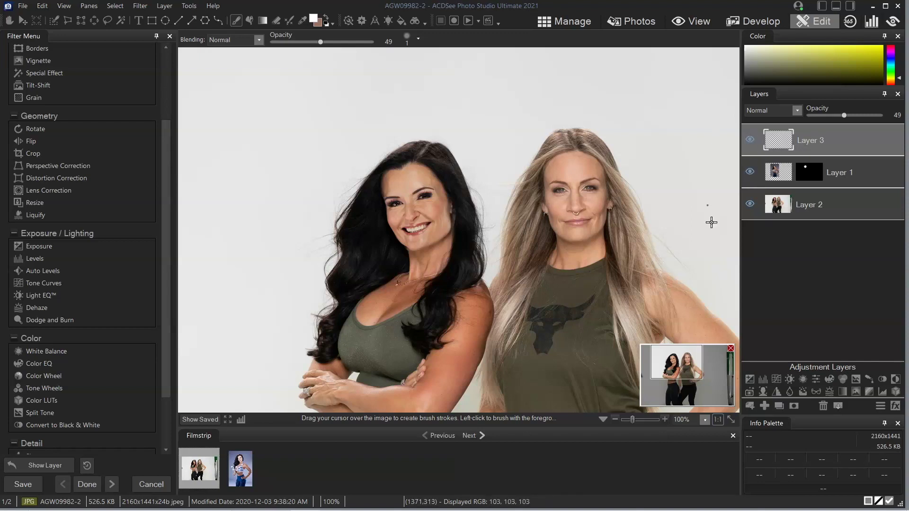
pyautogui.moveTo(684, 368)
pyautogui.mouseDown()
pyautogui.moveTo(693, 374)
pyautogui.moveTo(685, 376)
pyautogui.mouseUp()
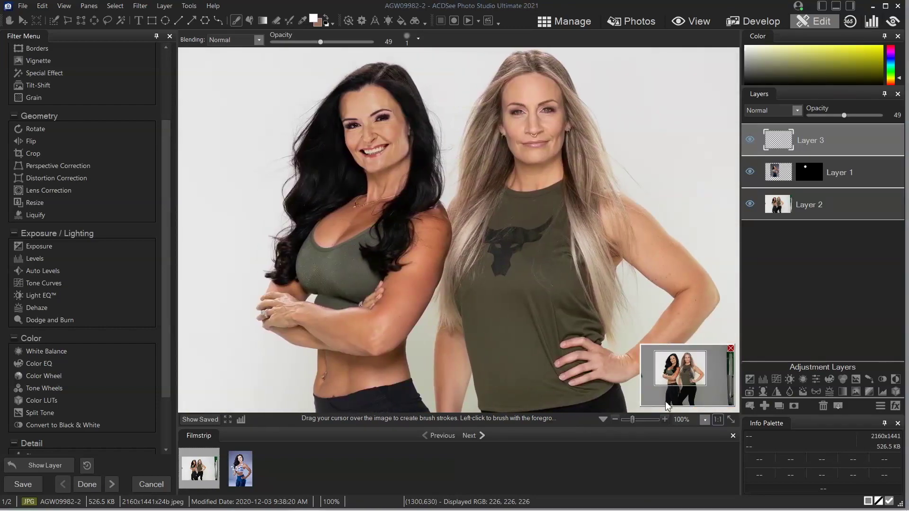
pyautogui.moveTo(631, 423); pyautogui.dragTo(639, 422)
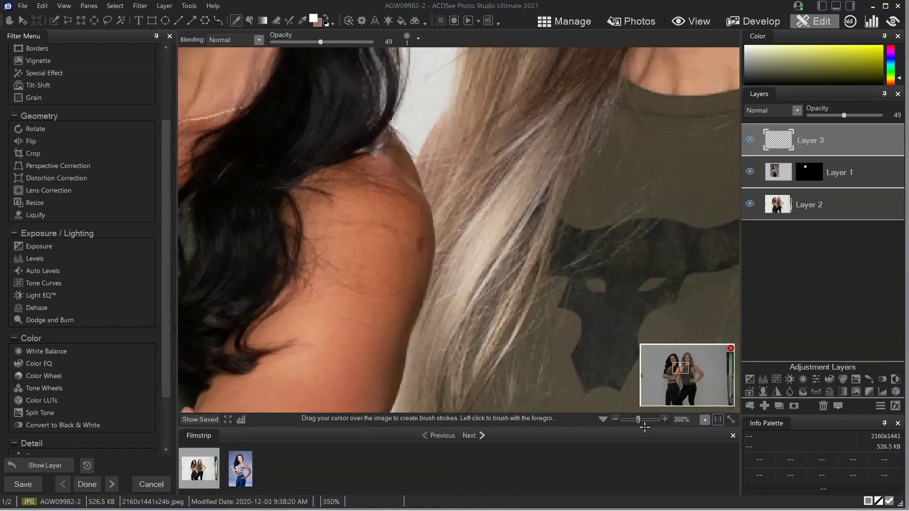
pyautogui.click(682, 373)
pyautogui.moveTo(682, 373); pyautogui.dragTo(680, 366)
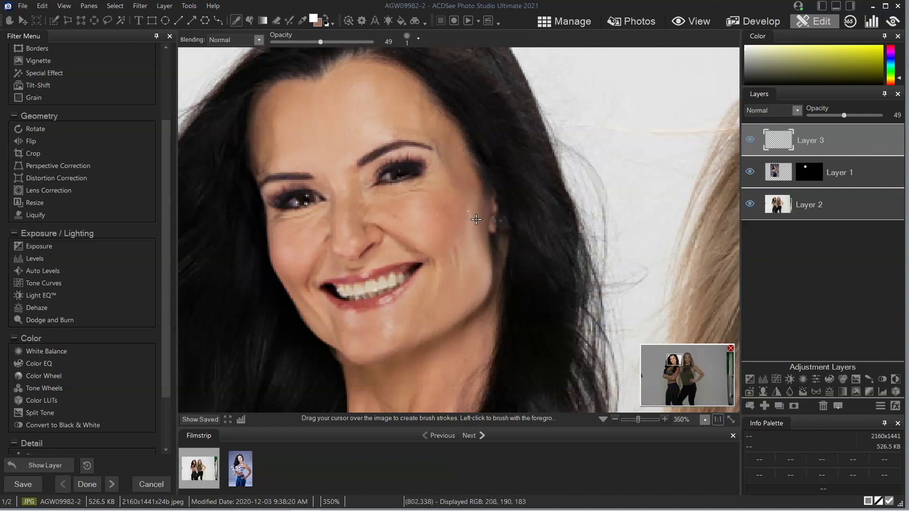
pyautogui.click(751, 140)
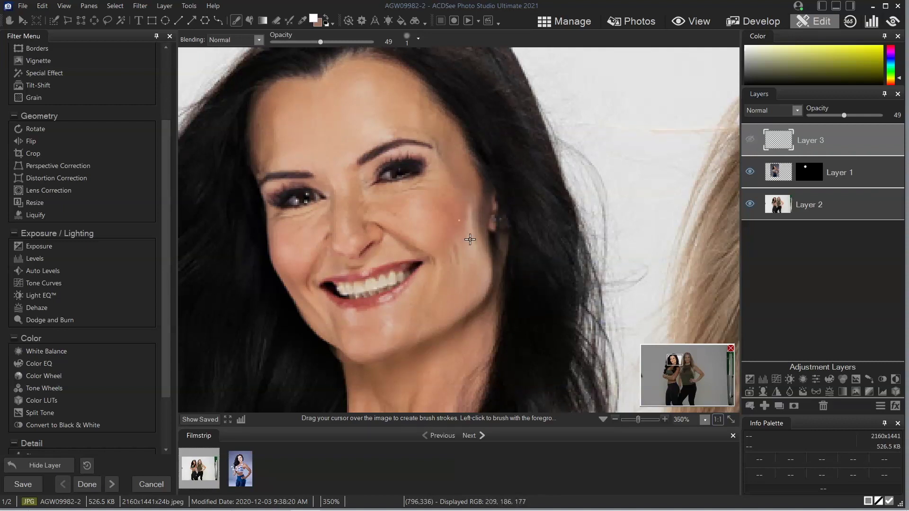
# Add a blank layer above Layer 3 and choose white as the brush's foreground color
pyautogui.hotkey('ctrl', 'shift', 'n')
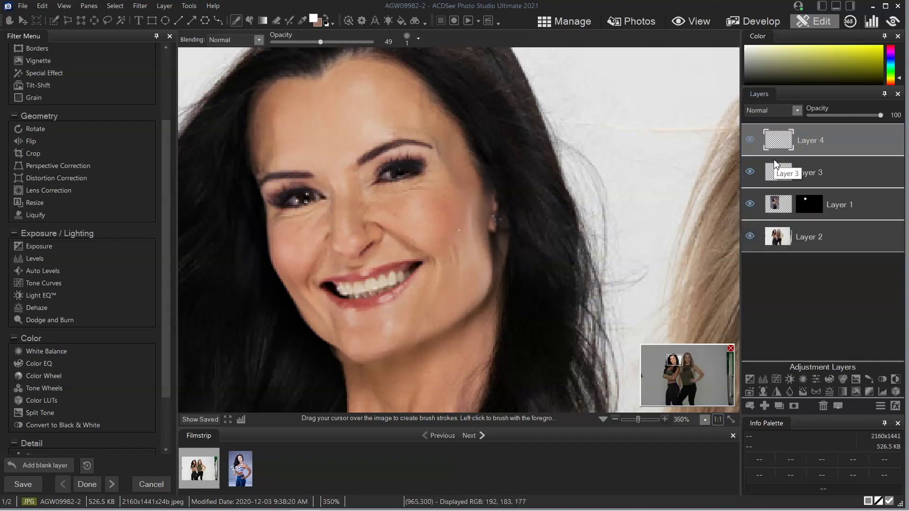
pyautogui.click(314, 20)
pyautogui.click(533, 155)
# Set the brush opacity to 38 and dab small white catchlights into the dark-haired woman's eyes on the new layer
pyautogui.click(704, 420)
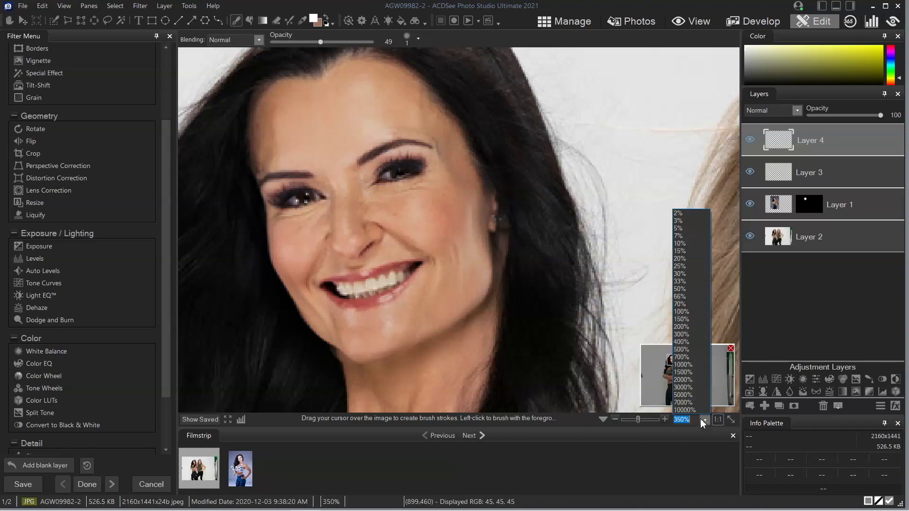
pyautogui.click(680, 351)
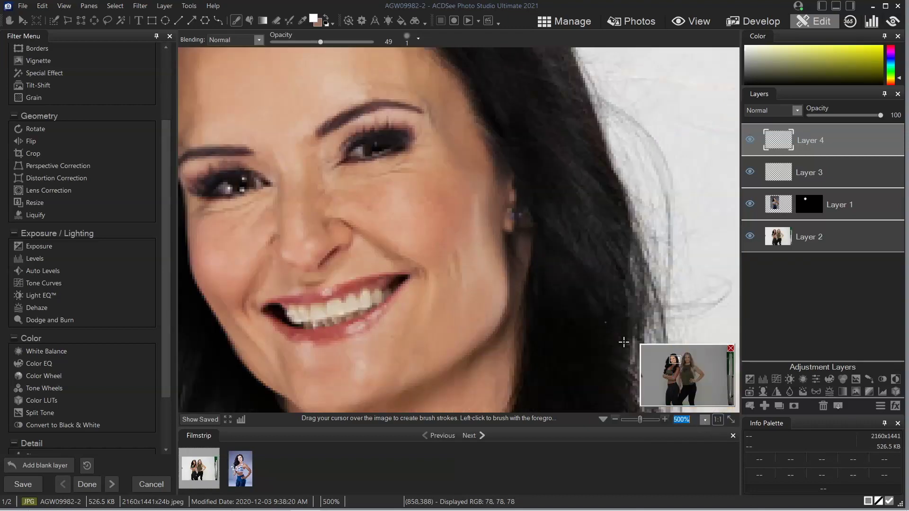
pyautogui.scroll(6, 283, 189)
pyautogui.scroll(-6, 283, 189)
pyautogui.moveTo(314, 41); pyautogui.dragTo(310, 41)
pyautogui.click(385, 150)
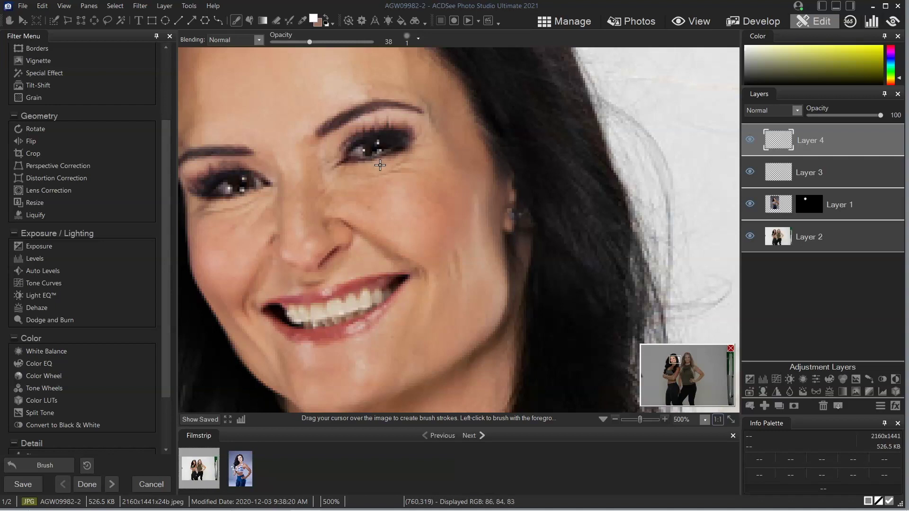
pyautogui.click(372, 160)
# Apply a Gaussian Blur with an amount of 1 to the catchlight layer
pyautogui.click(705, 420)
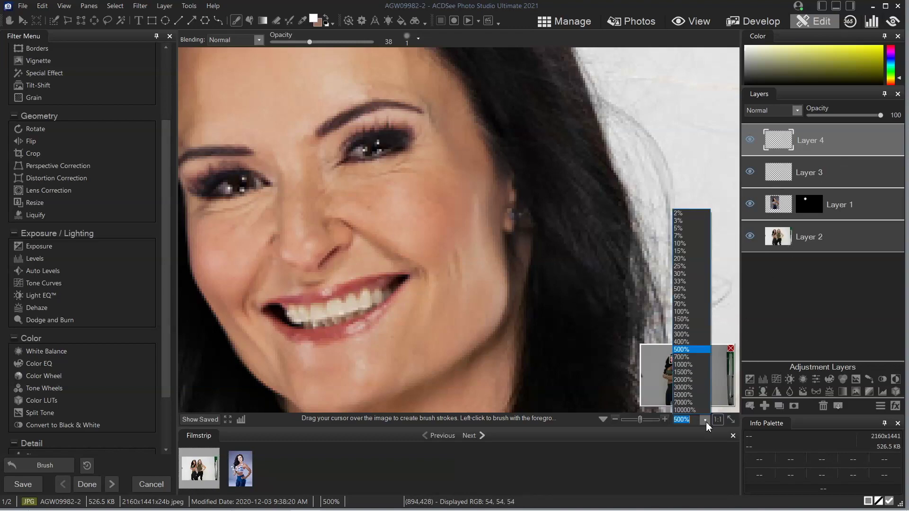
pyautogui.click(682, 327)
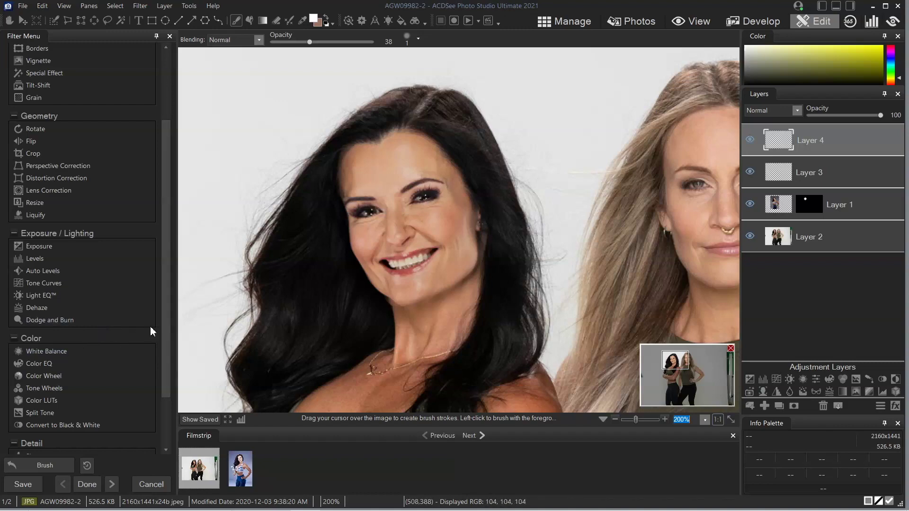
pyautogui.scroll(-2, 159, 344)
pyautogui.scroll(-3, 156, 352)
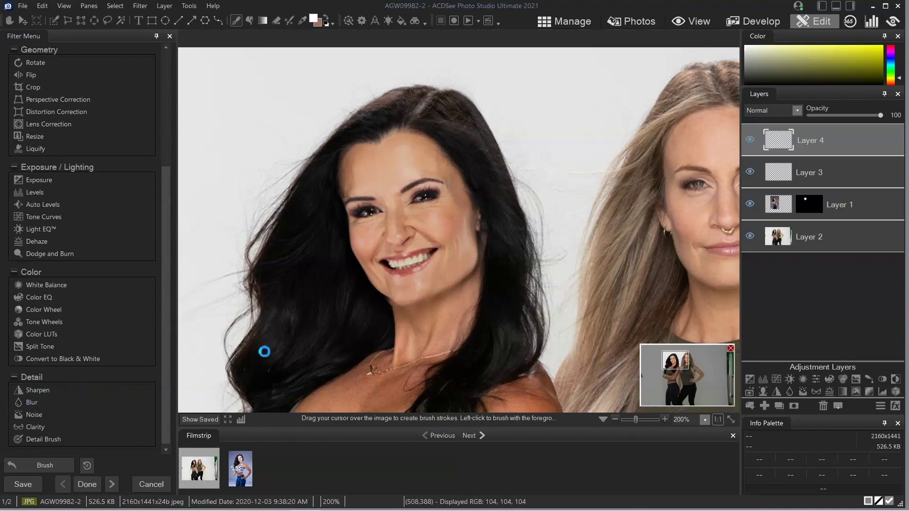
pyautogui.hotkey('ctrl', 'shift', 'b')
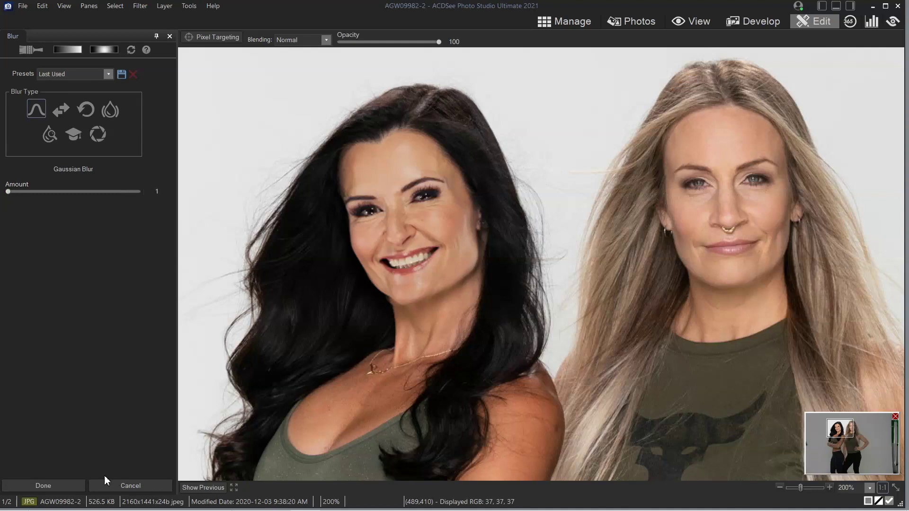
pyautogui.click(63, 488)
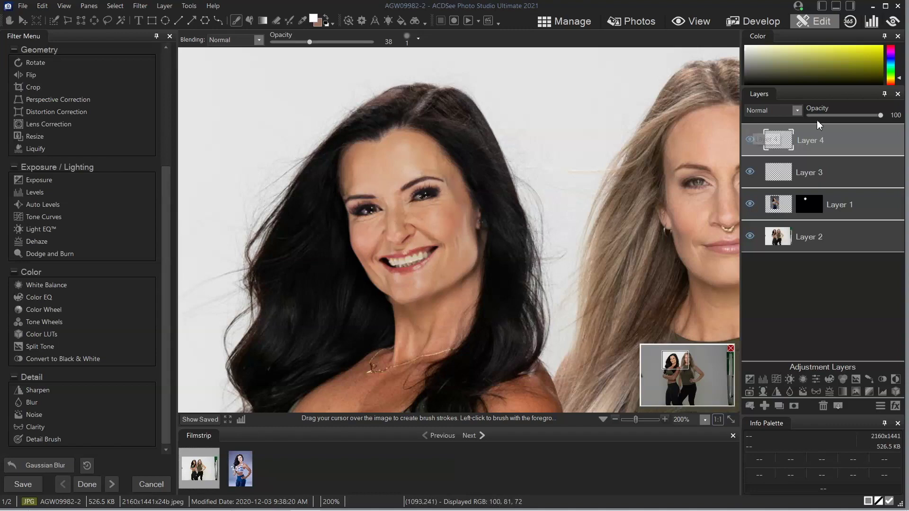
# Lower the opacity of Layer 4, the catchlight layer, to 84
pyautogui.moveTo(880, 119); pyautogui.dragTo(877, 119)
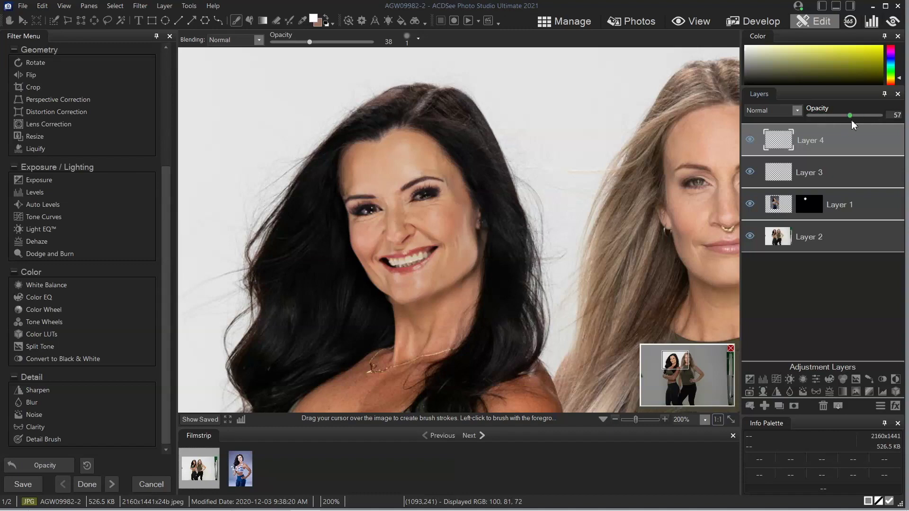
pyautogui.moveTo(879, 121)
pyautogui.mouseDown()
pyautogui.moveTo(799, 124)
pyautogui.moveTo(869, 127)
pyautogui.mouseUp()
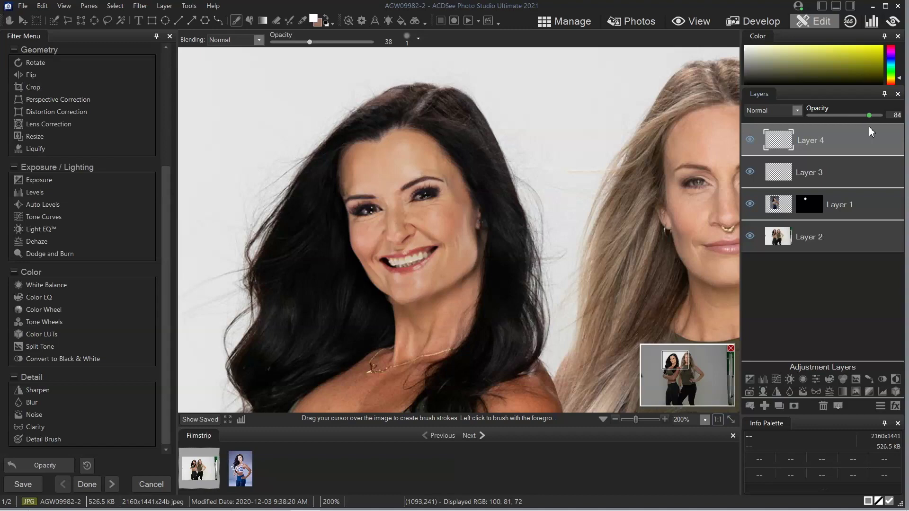